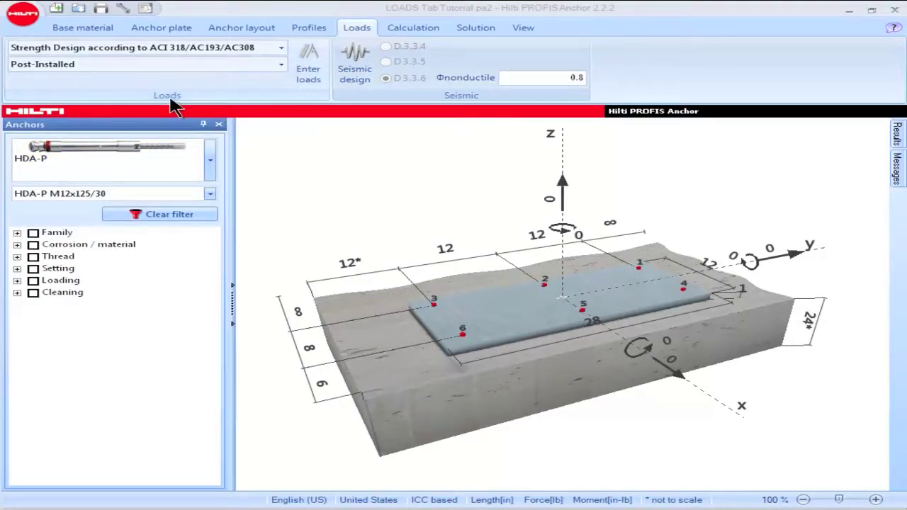
- Keep ACI 318 strength design and post-installed installation, reviewing anchor types while keeping HDA-P
click(281, 48)
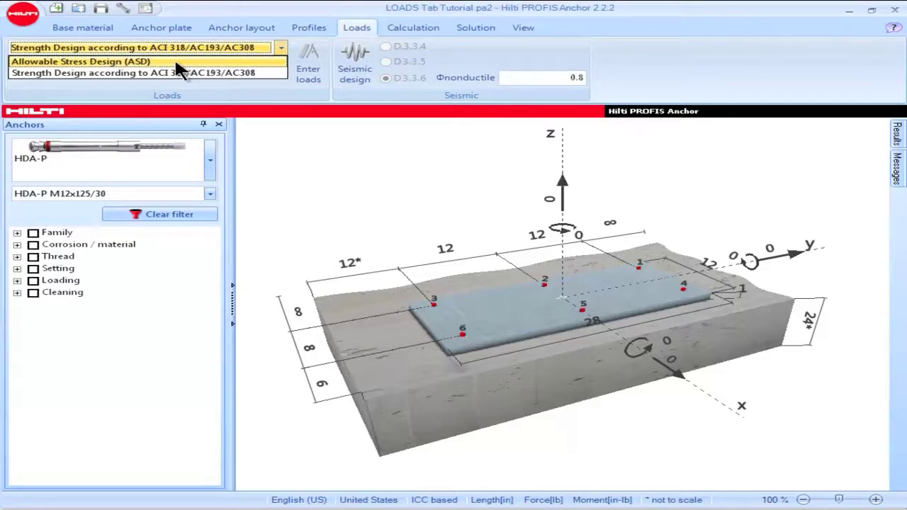
click(183, 72)
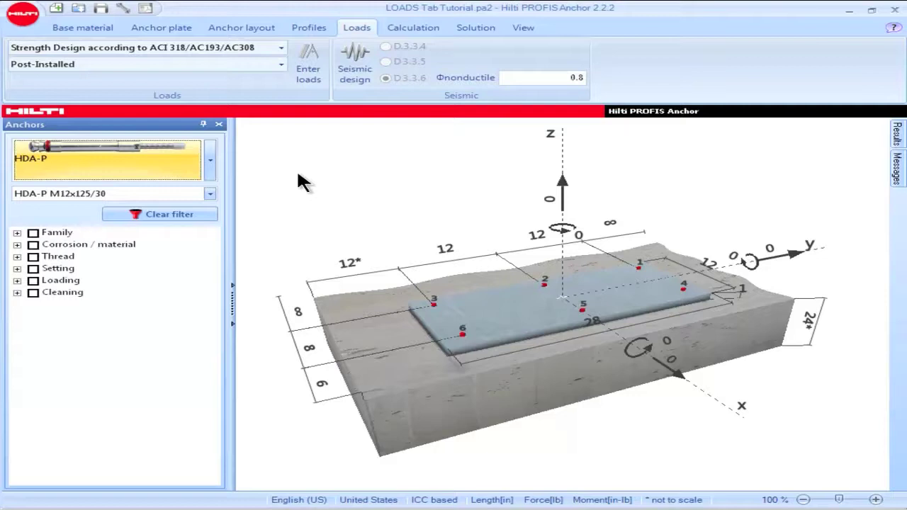
click(279, 64)
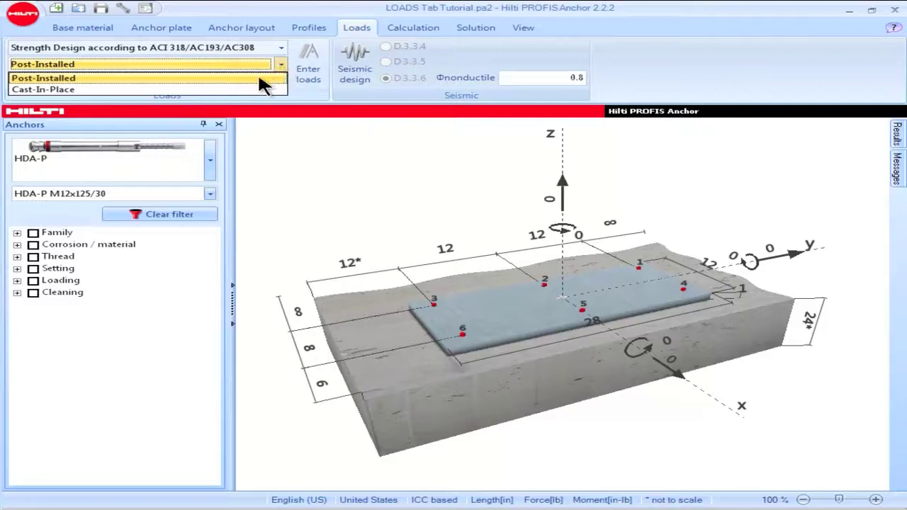
click(258, 74)
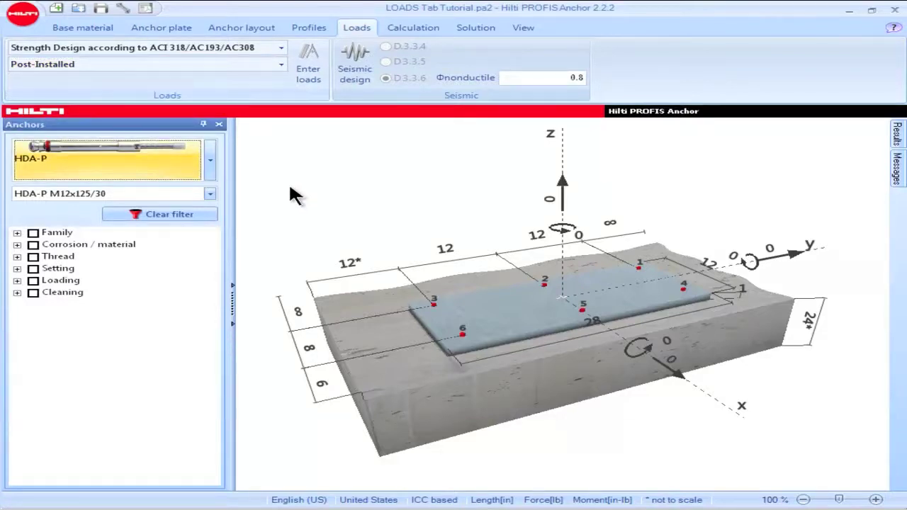
click(210, 167)
drag(213, 202, 213, 326)
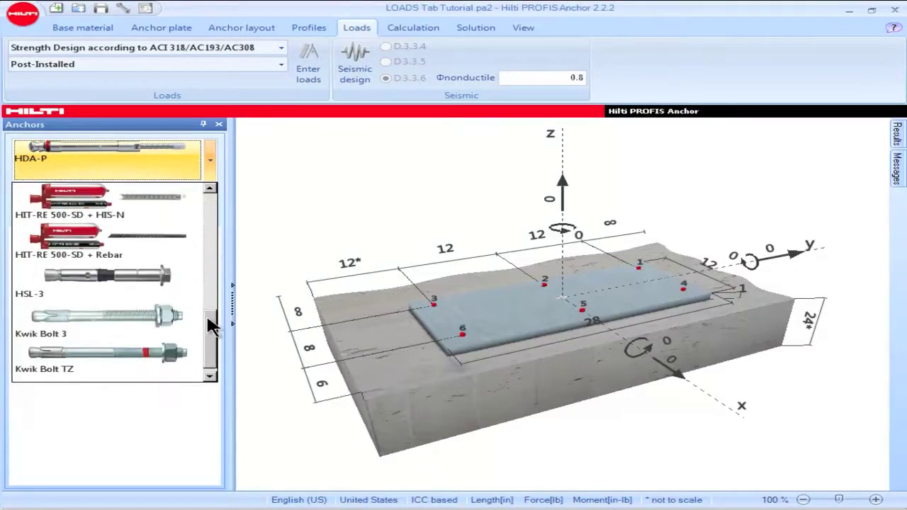
click(304, 216)
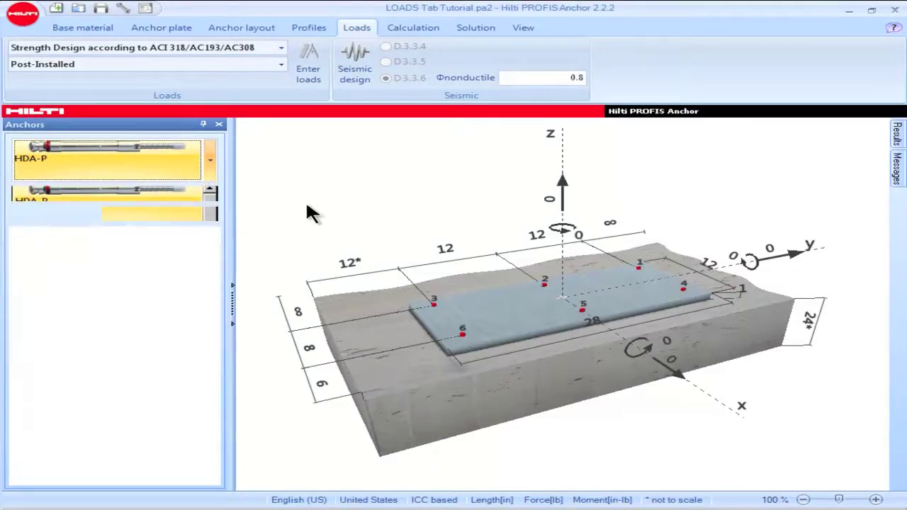
- Switch installation type to cast-in-place and browse its anchor types and head types
click(279, 64)
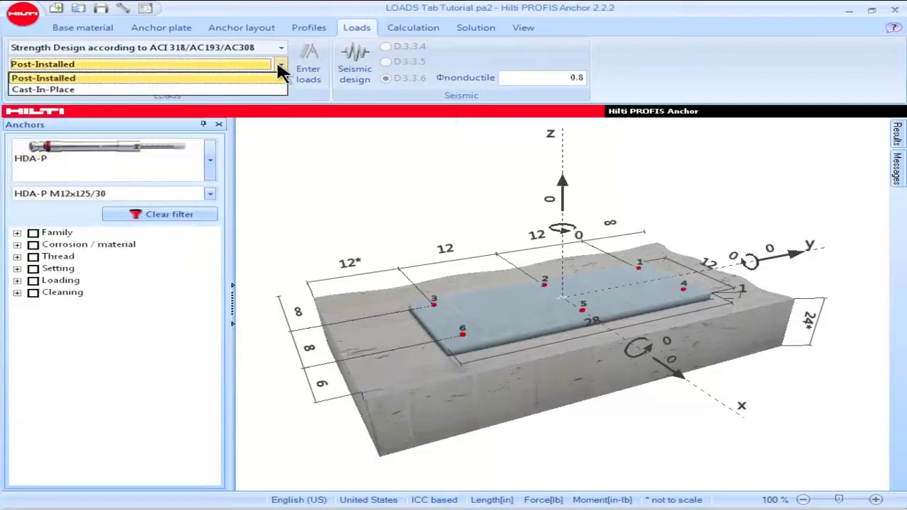
click(208, 153)
click(207, 152)
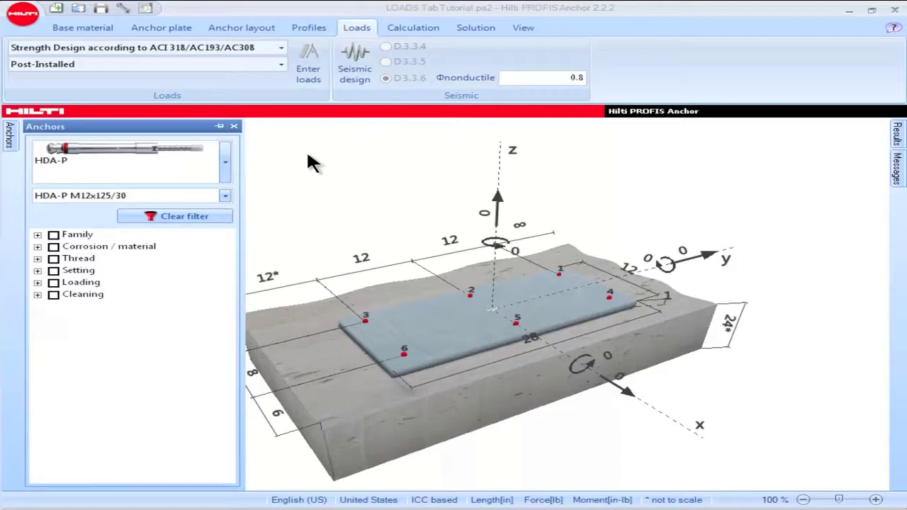
click(225, 167)
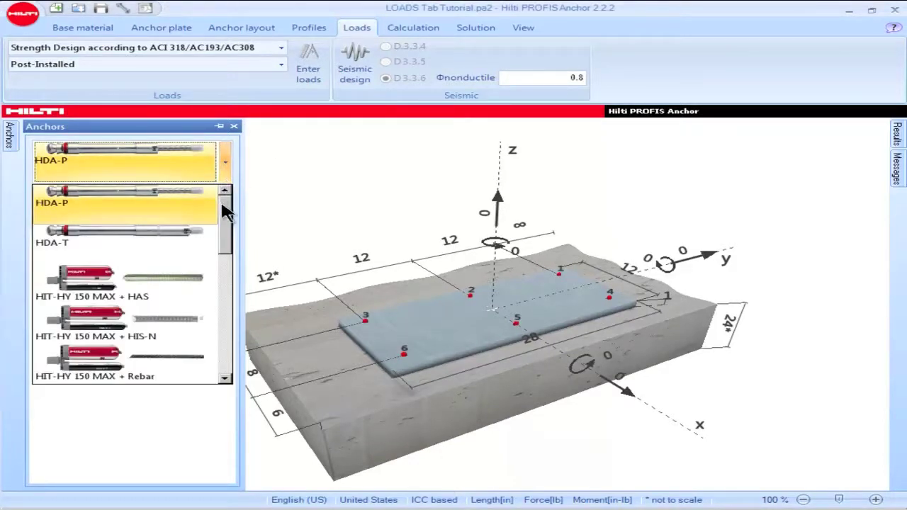
drag(221, 199, 234, 339)
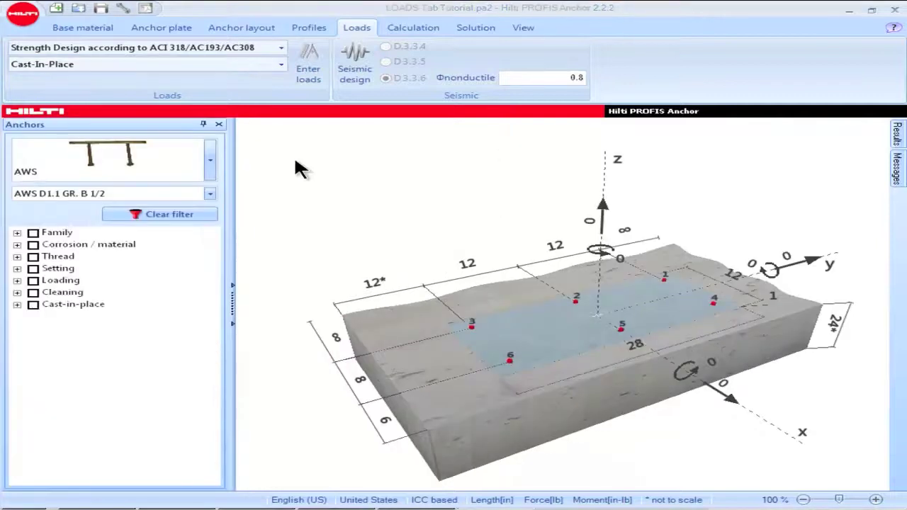
click(212, 161)
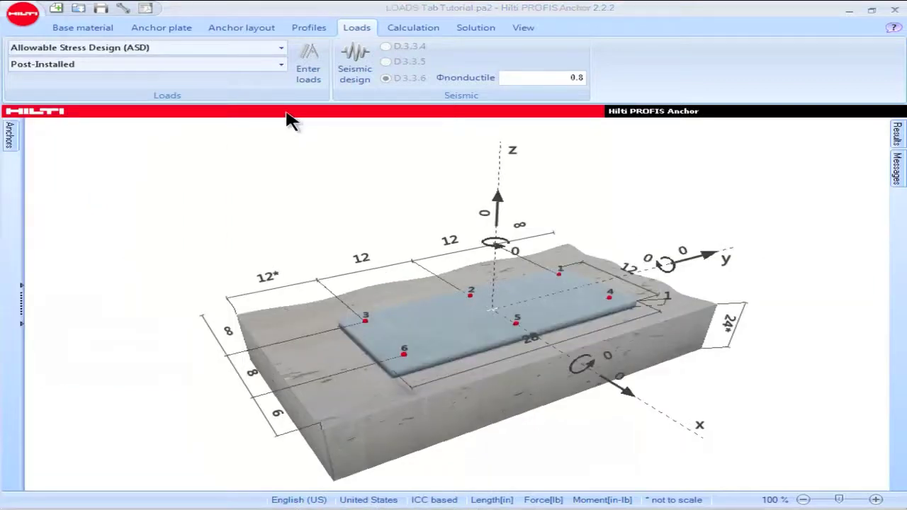
- Review the CSA design method choices and scroll through the post-installed anchor types
click(281, 49)
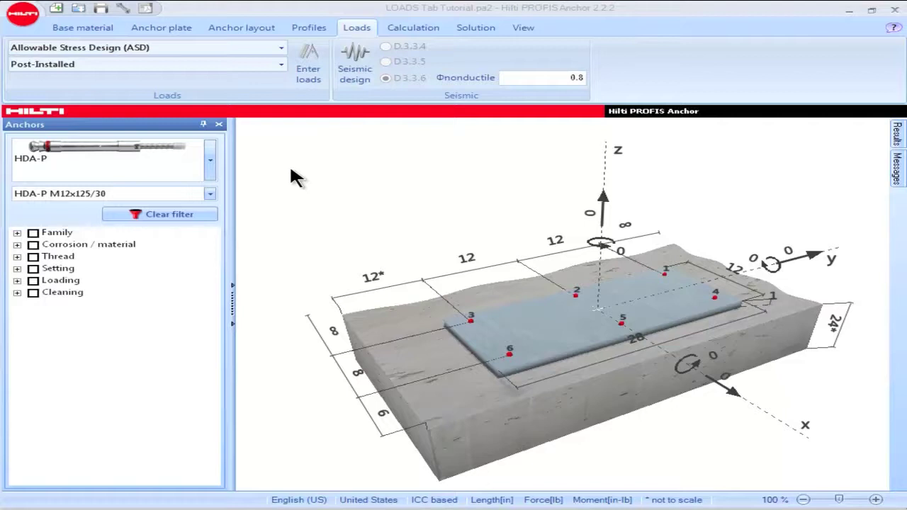
click(209, 161)
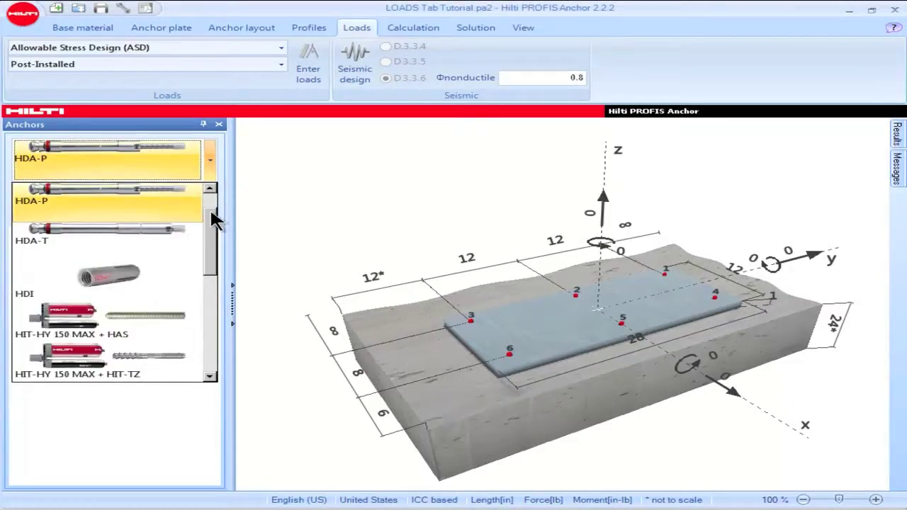
drag(216, 221, 211, 307)
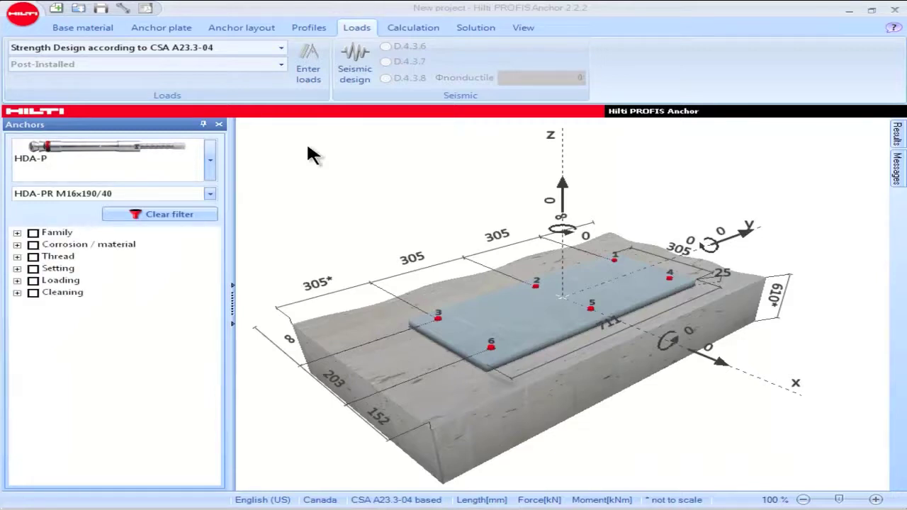
- Keep CSA A23.3-04 strength design and list the anchor types from HDA-P to KWIK HUS EZ
click(281, 47)
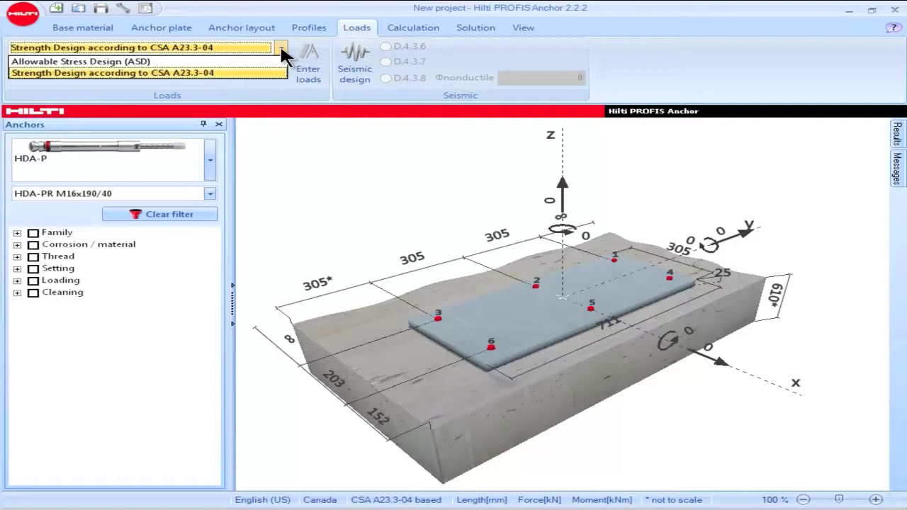
click(276, 73)
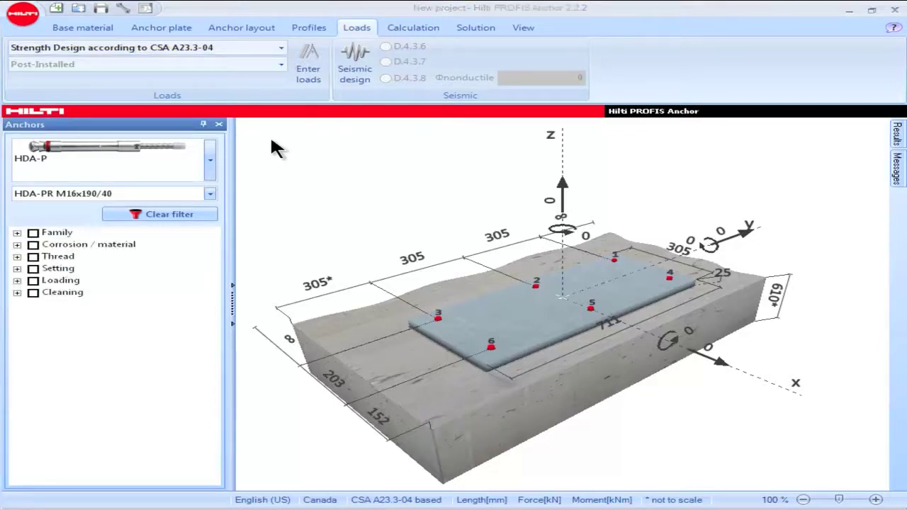
click(210, 156)
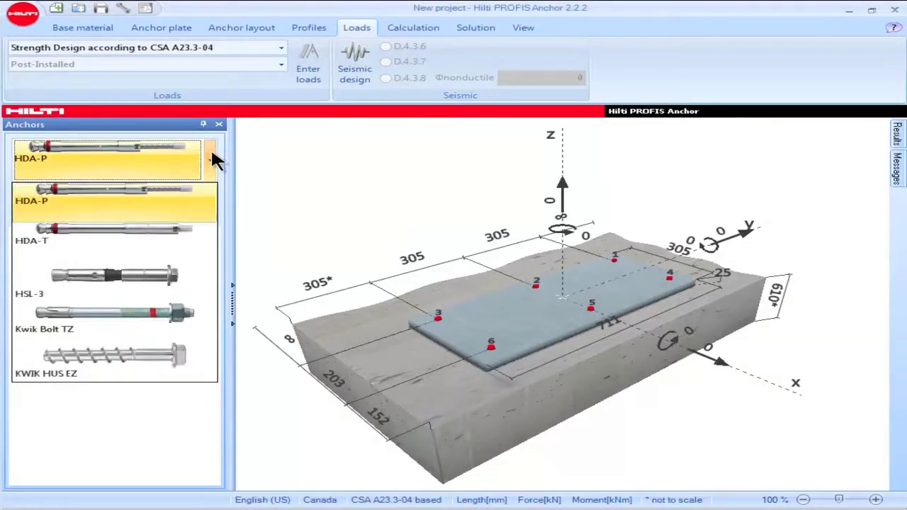
- Select the KWIK HUS EZ screw anchor and check the design messages about missing loads
click(191, 365)
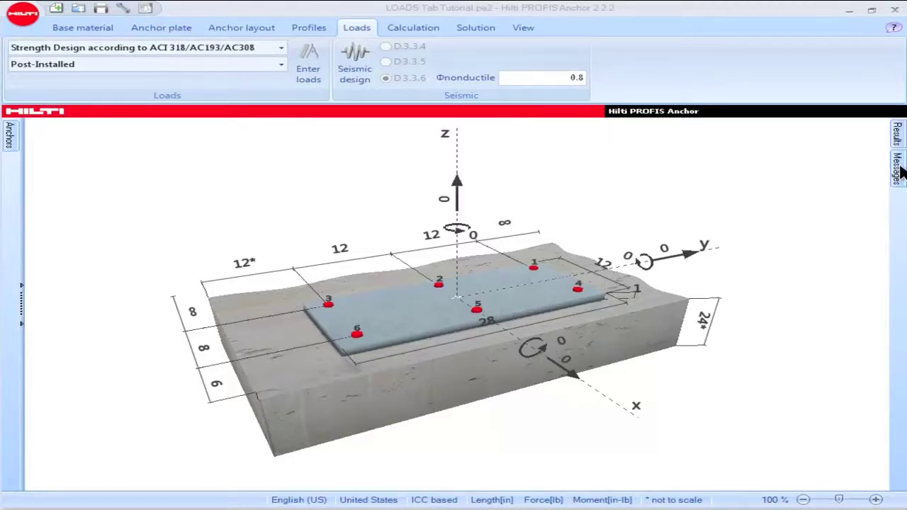
click(899, 169)
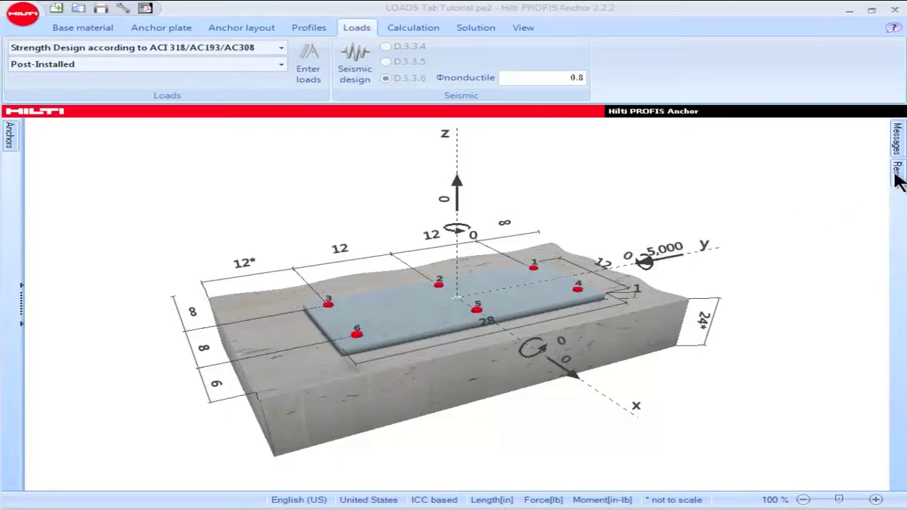
mouse_move(897, 178)
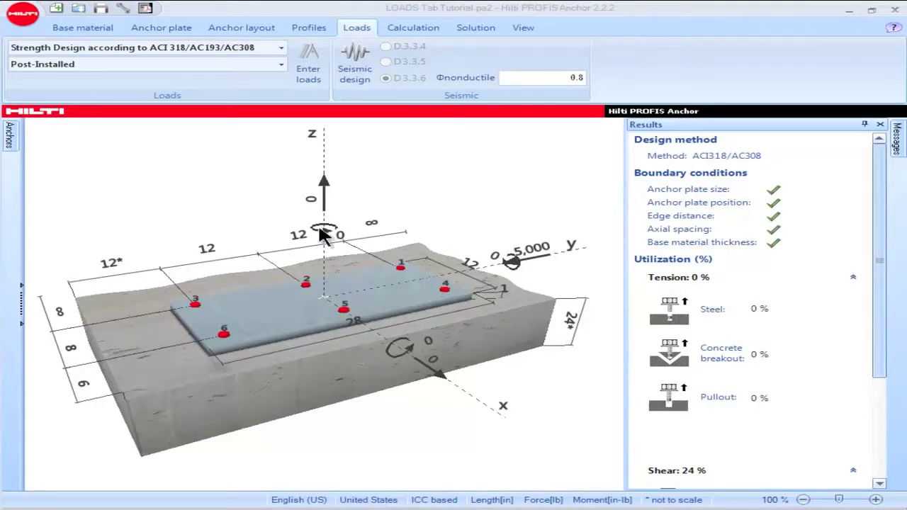
- Enter an 8000 lb tension load on the z-axis load arrow
click(315, 204)
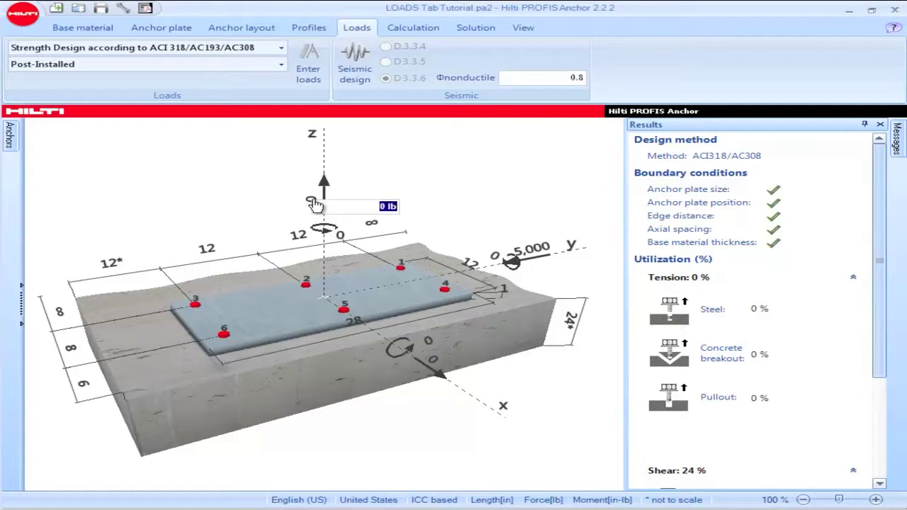
text(8000)
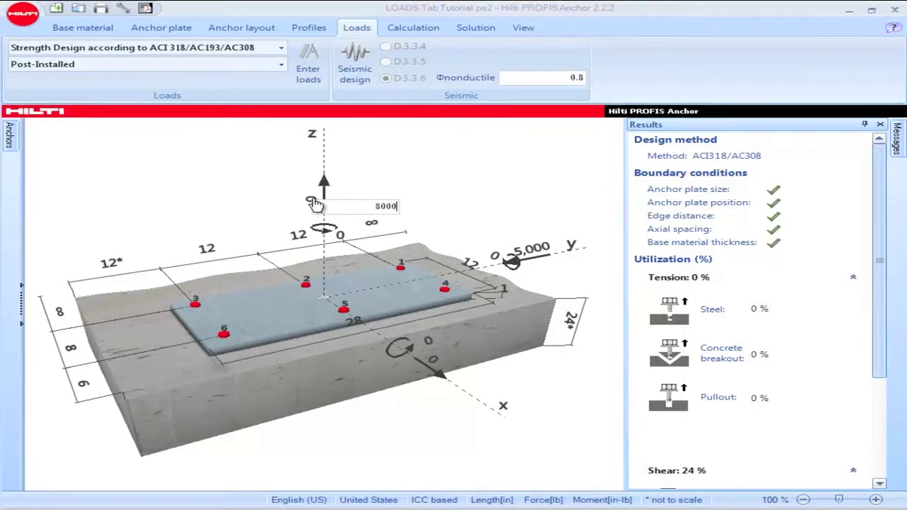
key(Return)
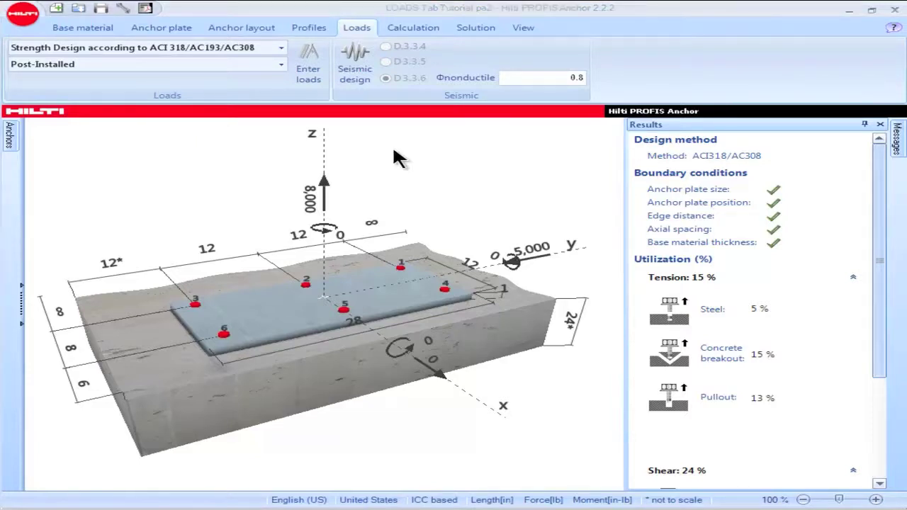
- Set the x-axis bending moment to 240000 in-lb in the factored loads entry and apply it
click(313, 79)
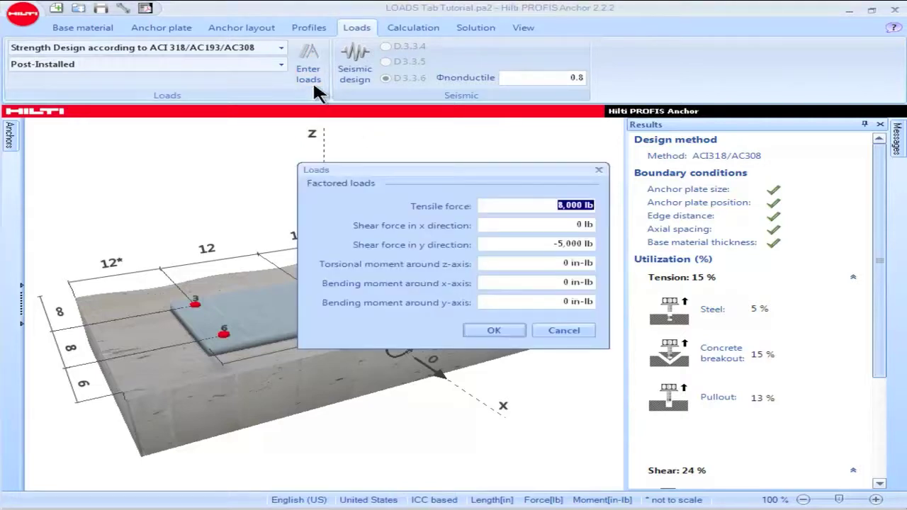
click(537, 282)
drag(537, 282, 606, 280)
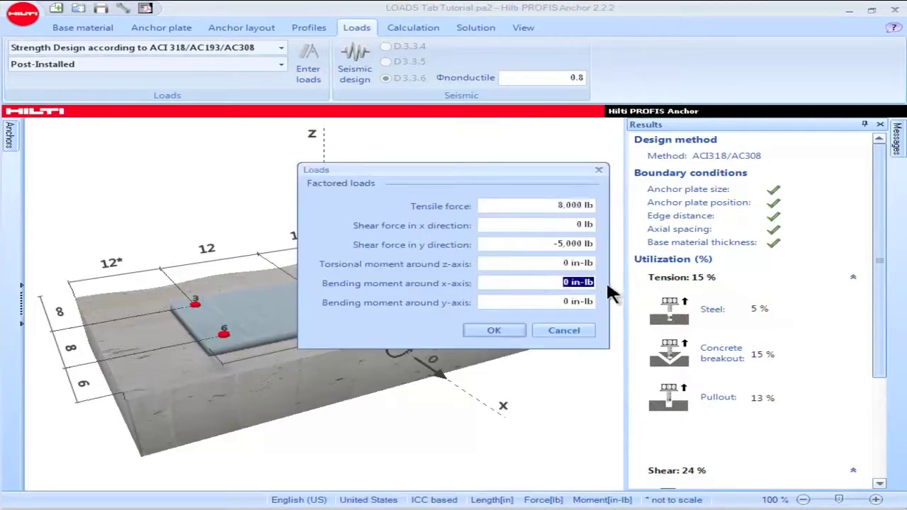
text(240000)
click(496, 331)
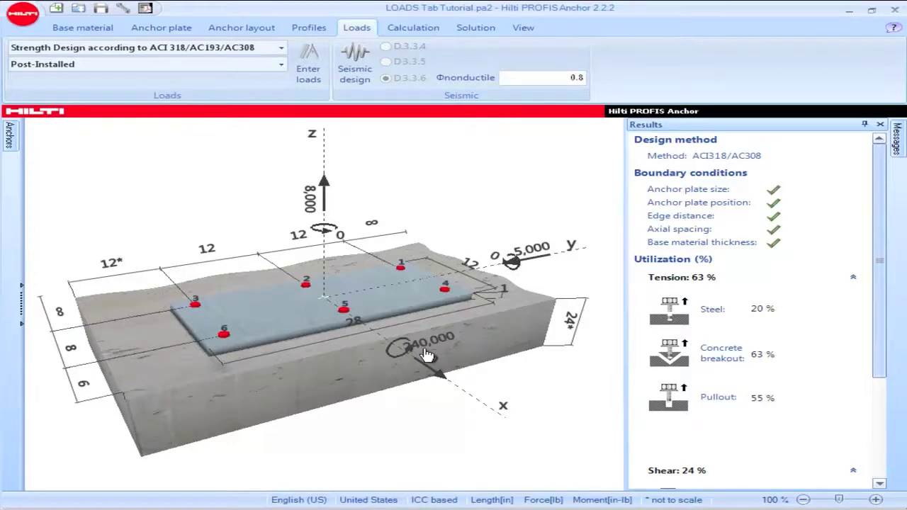
click(427, 355)
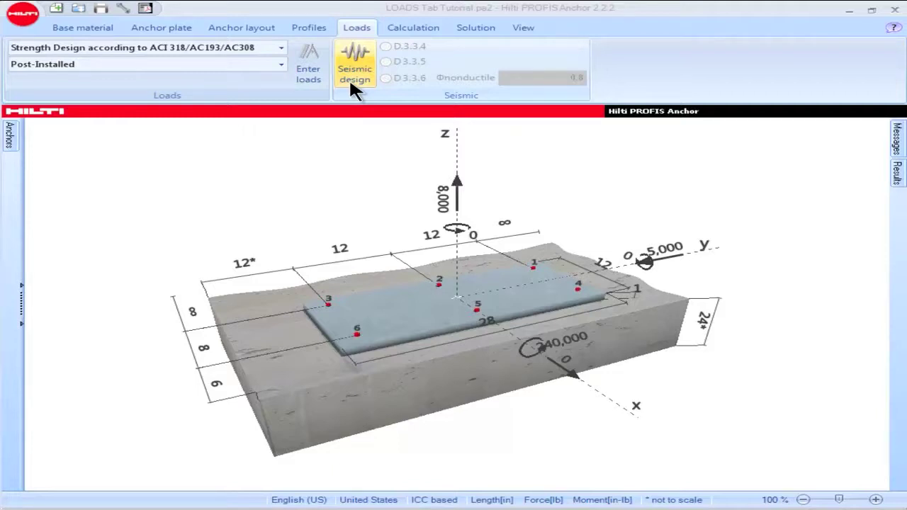
click(352, 78)
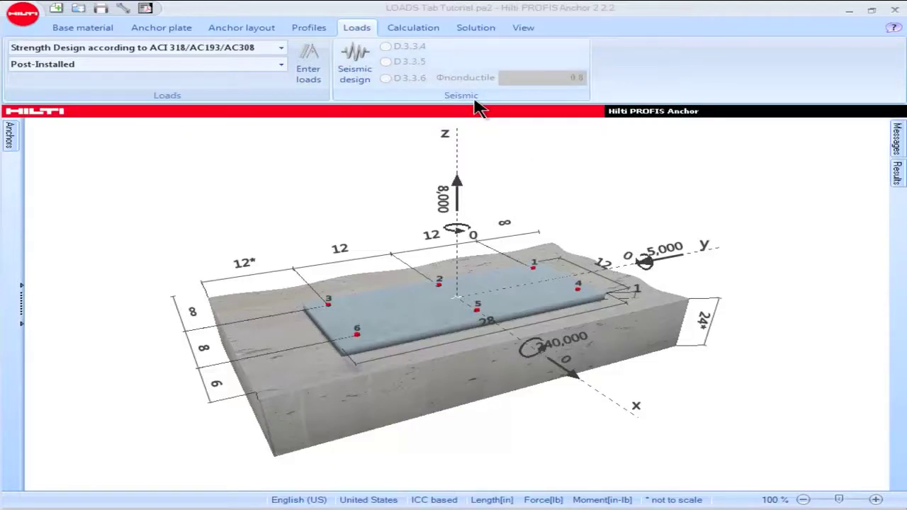
click(355, 69)
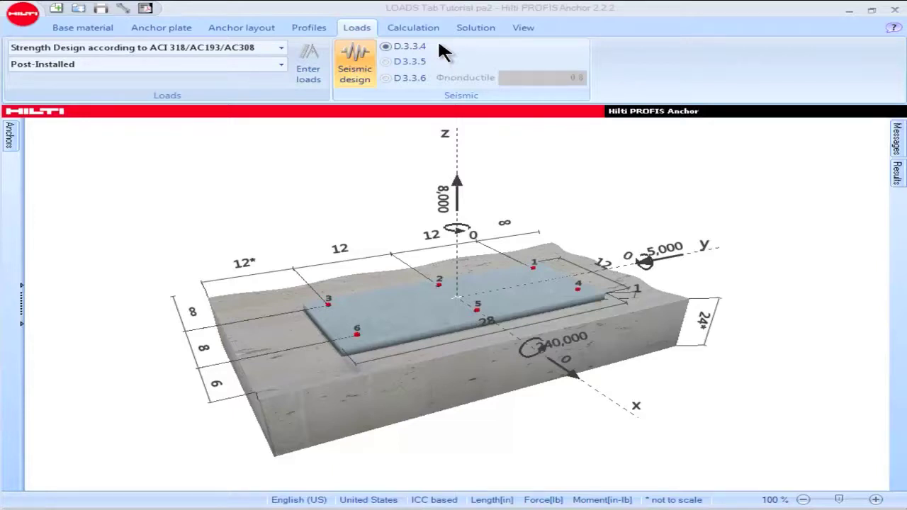
click(409, 62)
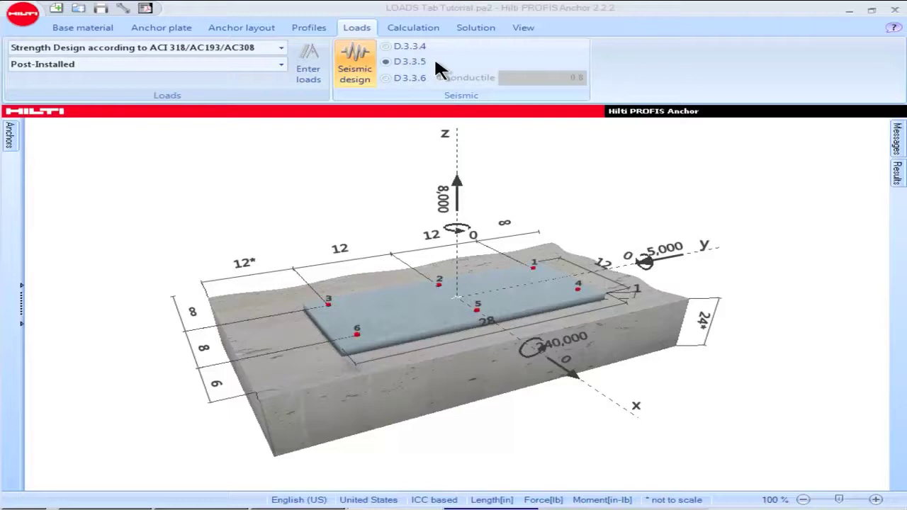
key(Down)
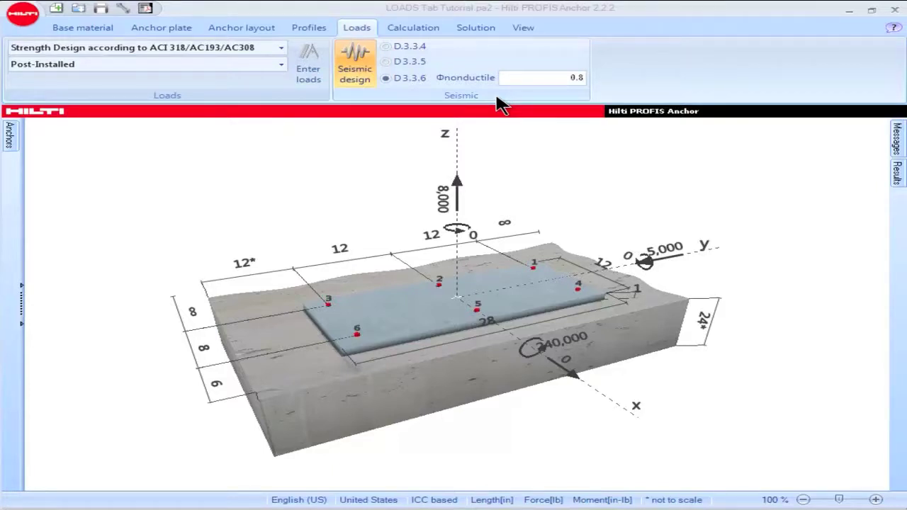
key(ctrl+z)
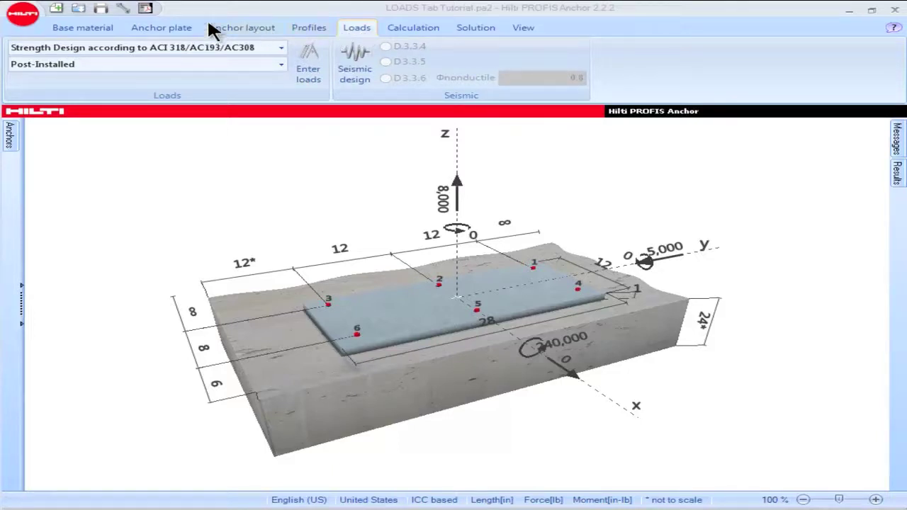
- Open the Options Resources page and start an e-mail to Hilti technical support
click(124, 10)
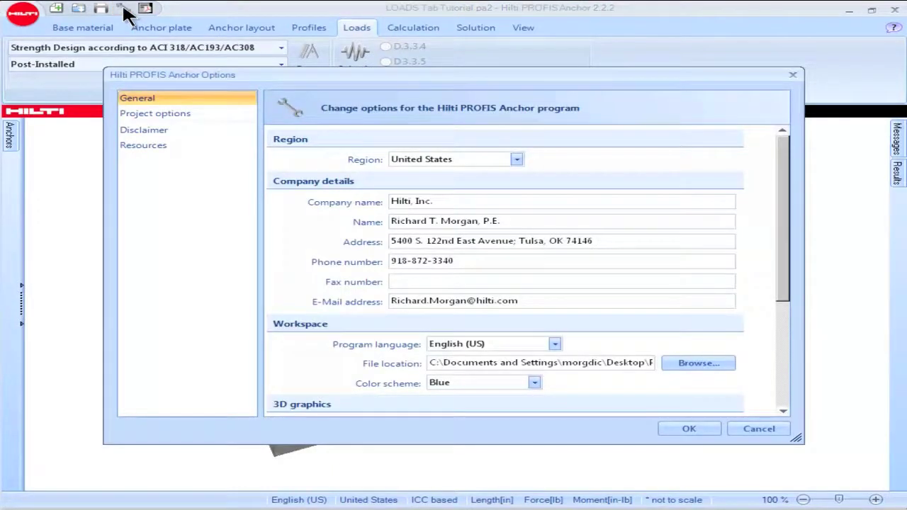
click(139, 145)
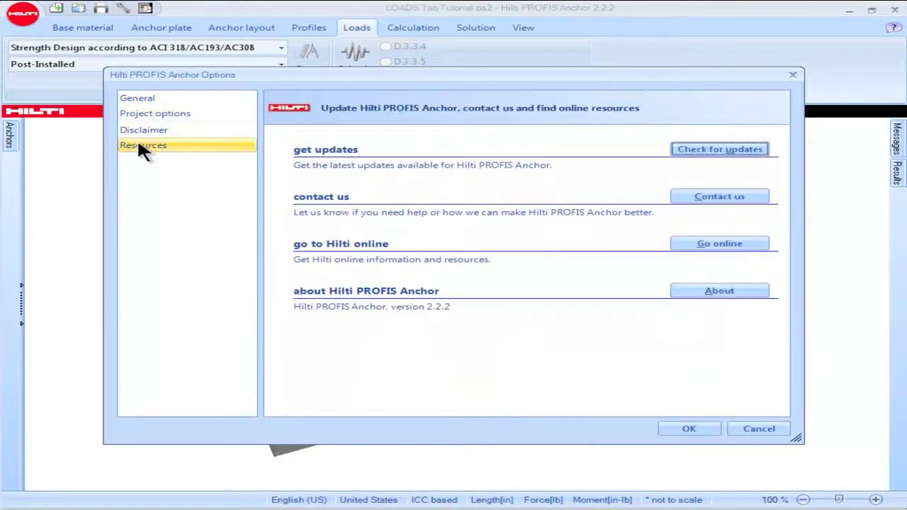
click(723, 196)
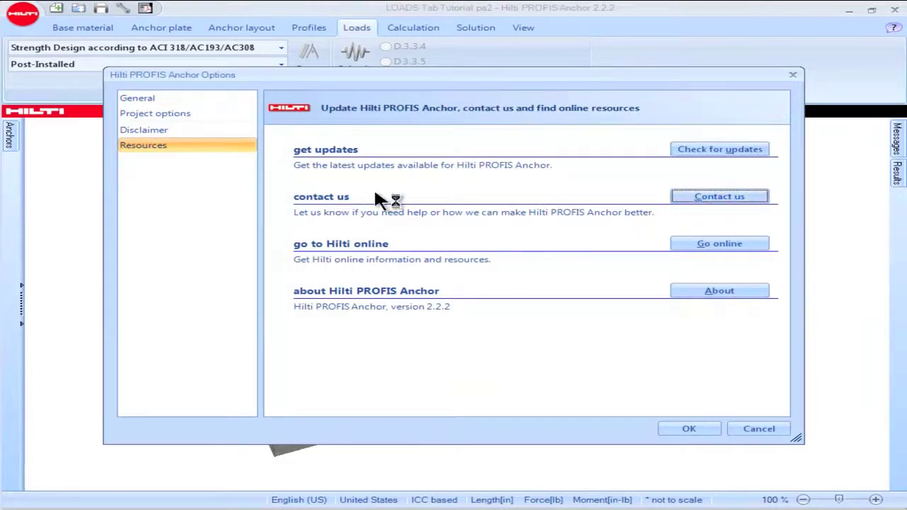